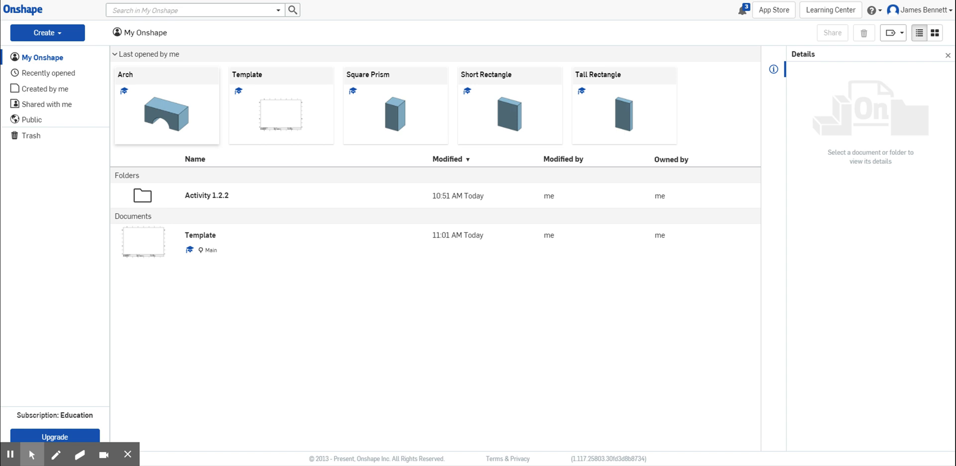
- Open the Arch document and switch to Part Studio 1 with the arch model in view
left_click(174, 111)
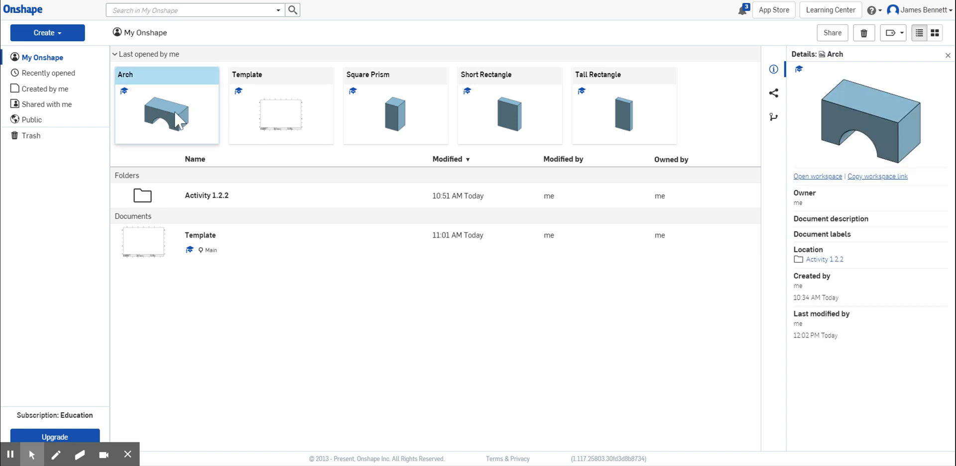
double_click(174, 111)
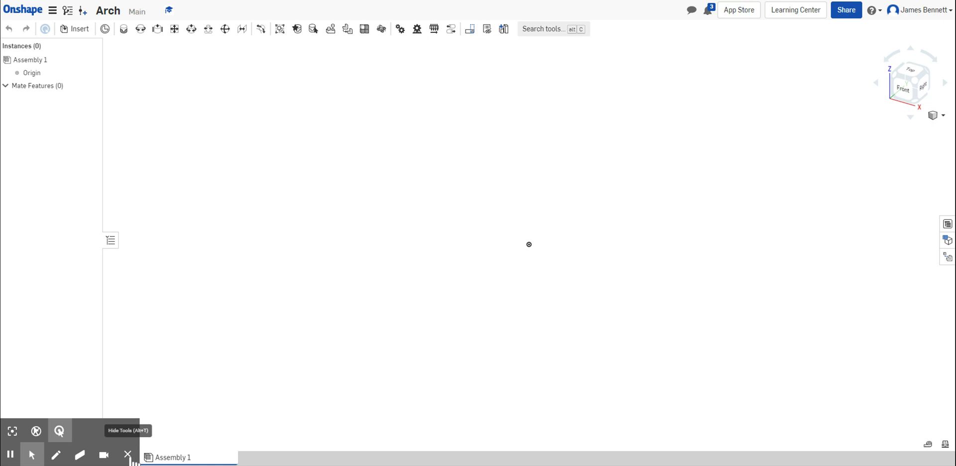
left_click(80, 458)
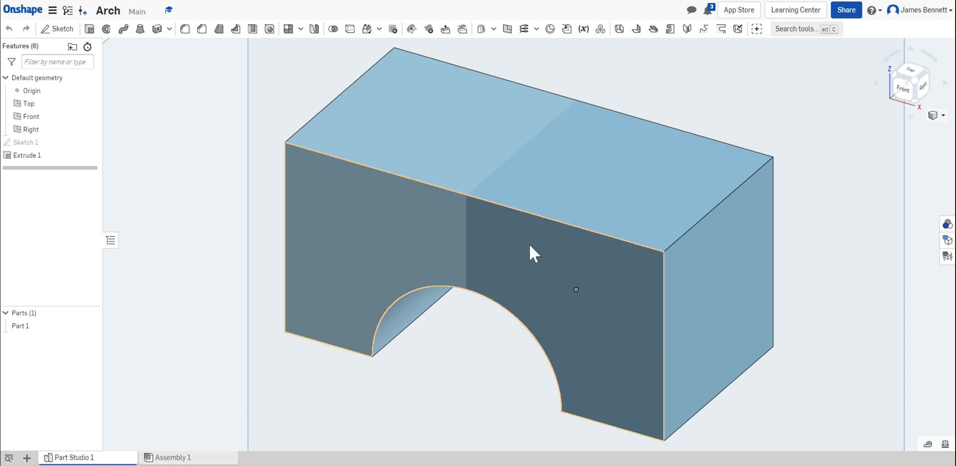
scroll(529, 245, "down", 2)
scroll(530, 246, "down", 1)
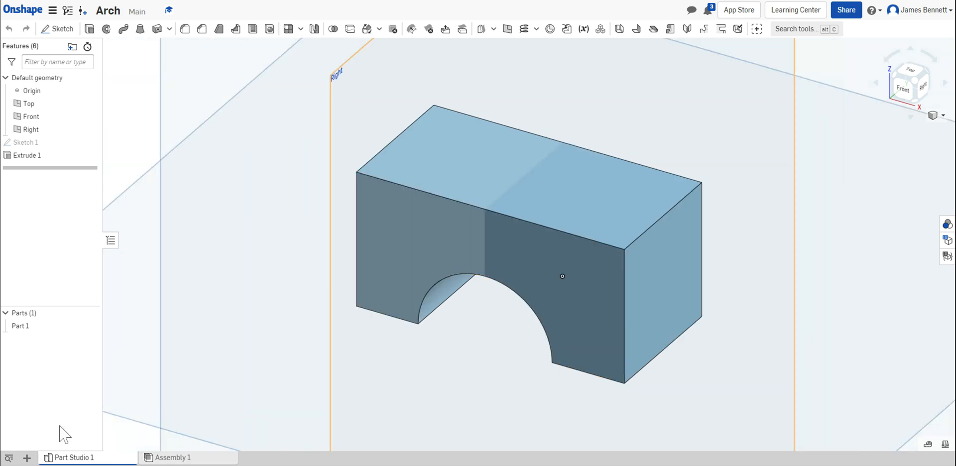
- Create a new drawing in the Arch document from Custom_A_Template.dwt with no views
left_click(28, 458)
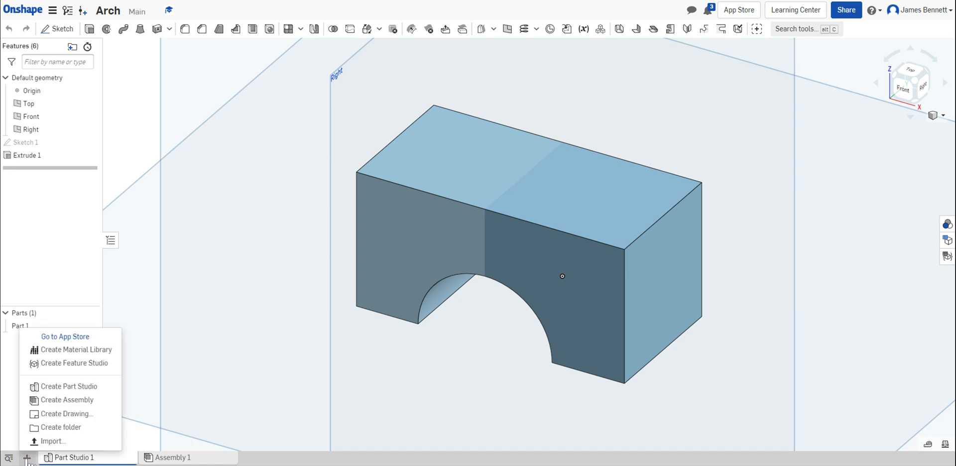
left_click(49, 415)
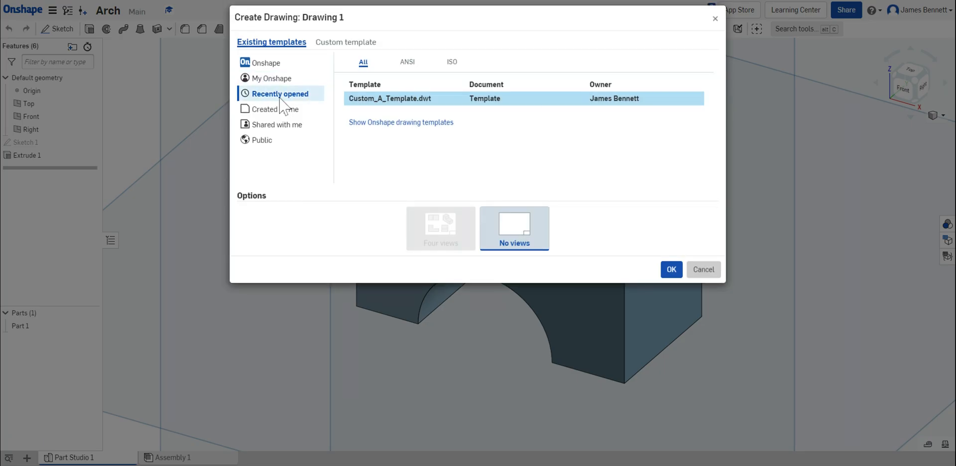
left_click(268, 109)
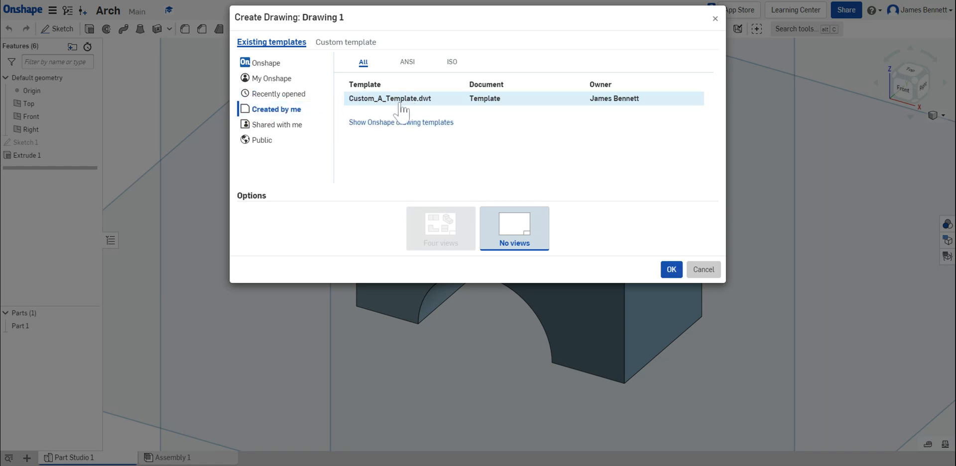
left_click(670, 271)
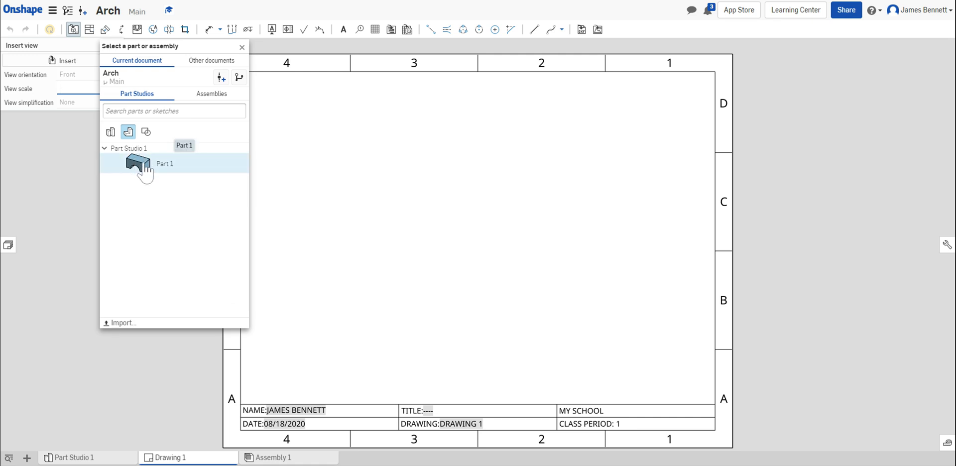
- Insert a front view of Part 1 at 2:1 scale in the lower-left area of the sheet, just above the title block
left_click(143, 171)
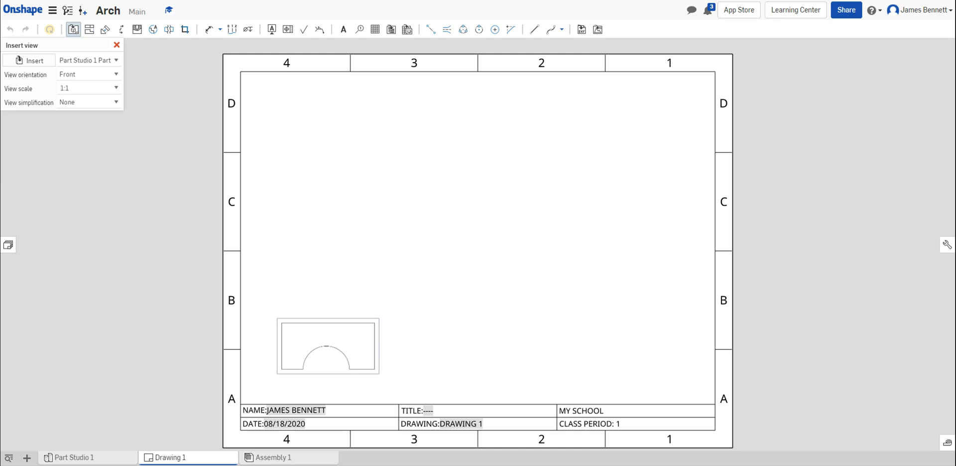
left_click(116, 89)
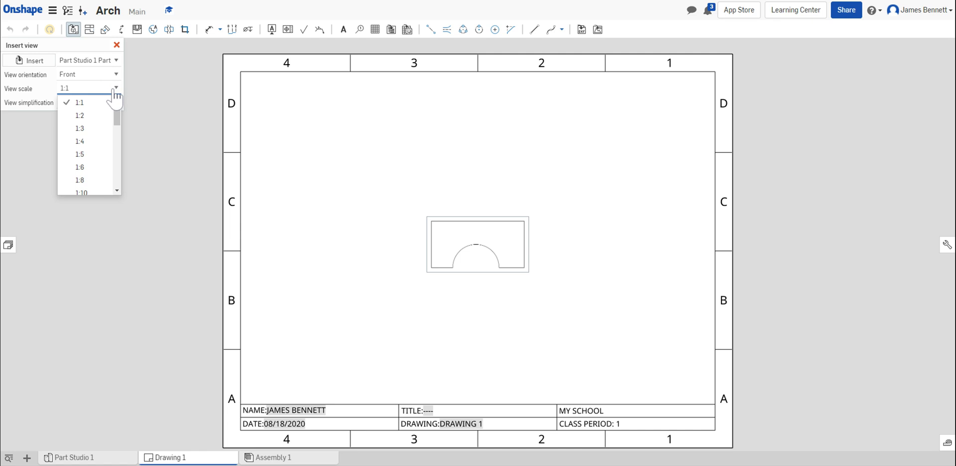
left_click(85, 116)
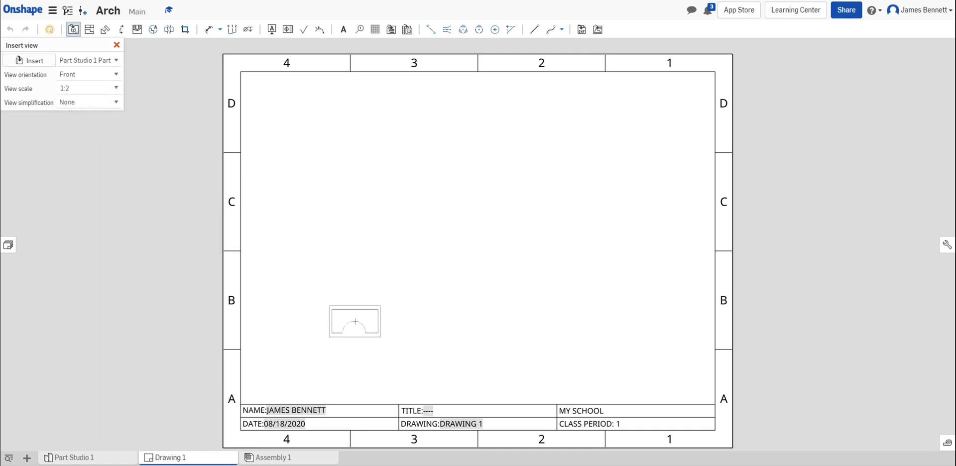
left_click(116, 88)
scroll(90, 145, "down", 1)
scroll(88, 148, "down", 3)
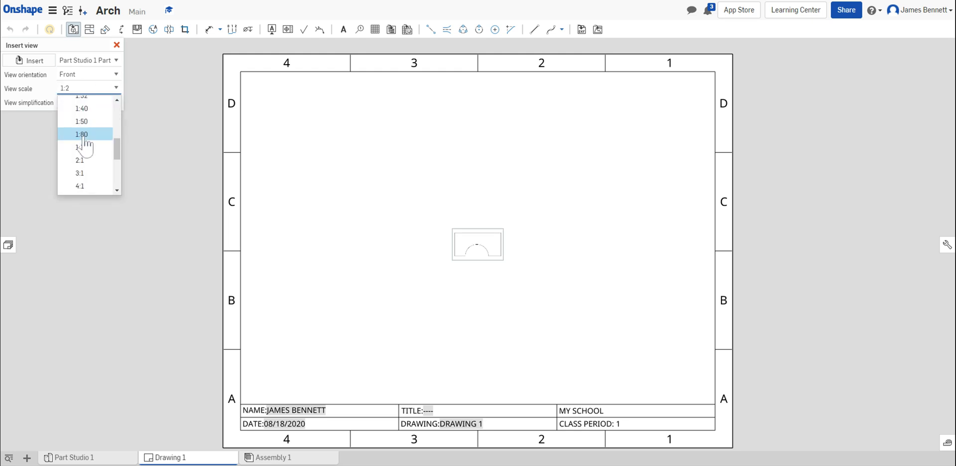
left_click(80, 156)
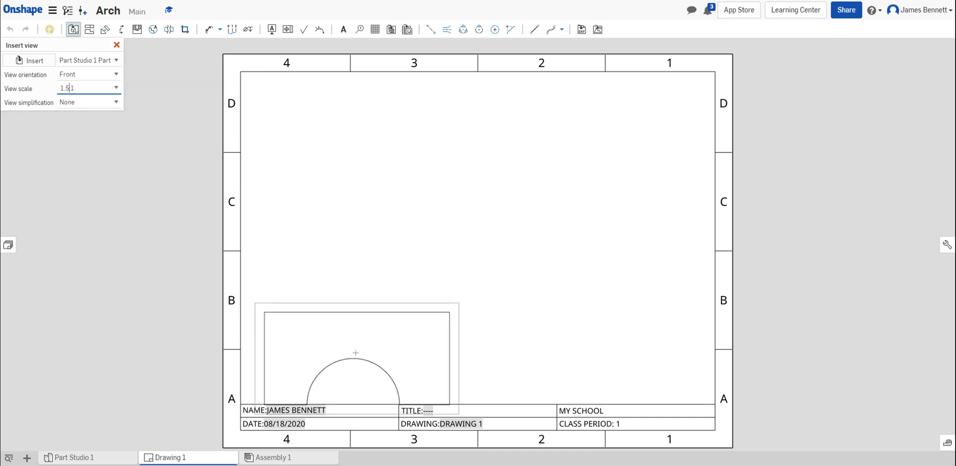
left_click(346, 339)
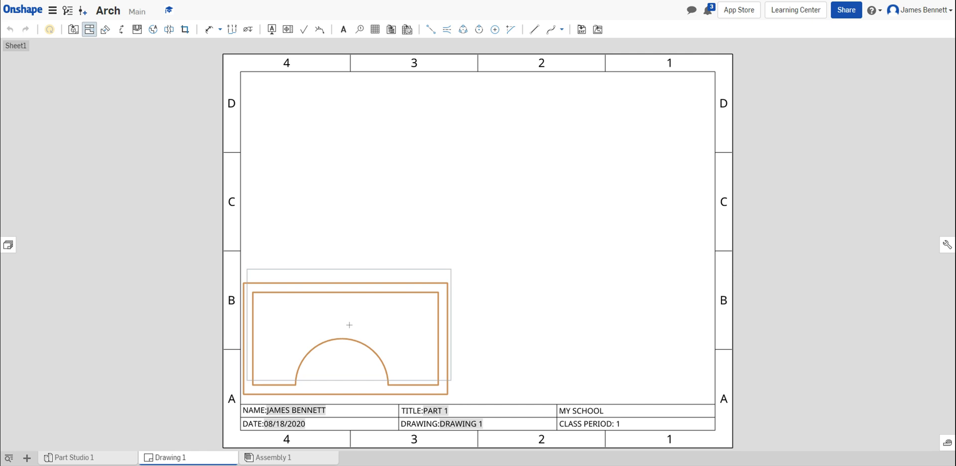
- Project a top view above the arch's front view and a right side view to its right
left_click(331, 122)
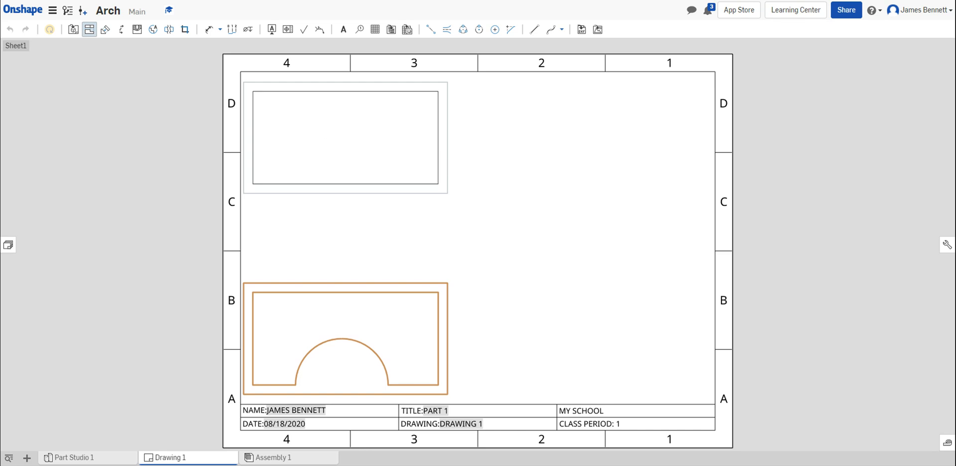
key("Escape")
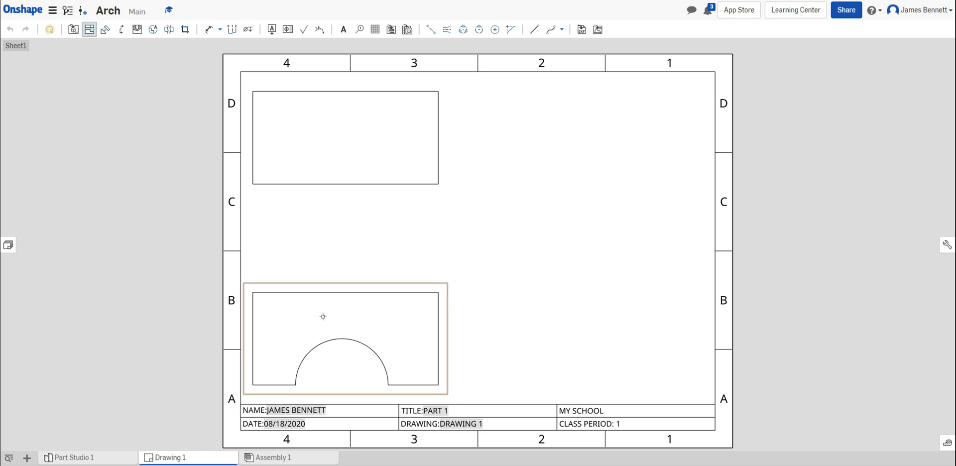
left_click(344, 329)
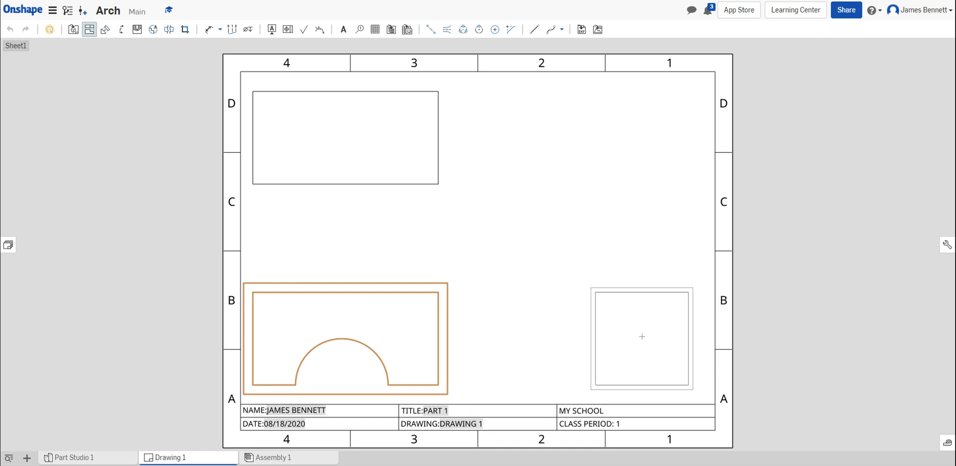
left_click(643, 337)
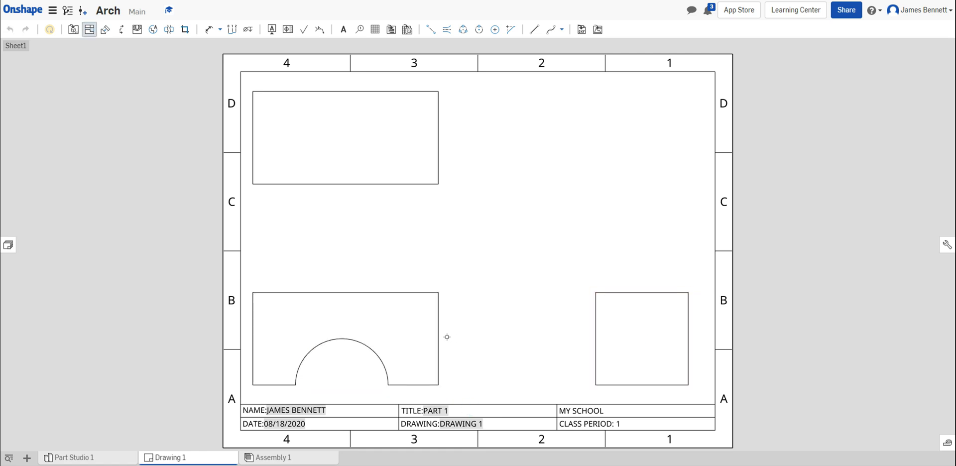
- Project an isometric view from the front view into the sheet's upper-right area and finish projecting views
left_click(417, 332)
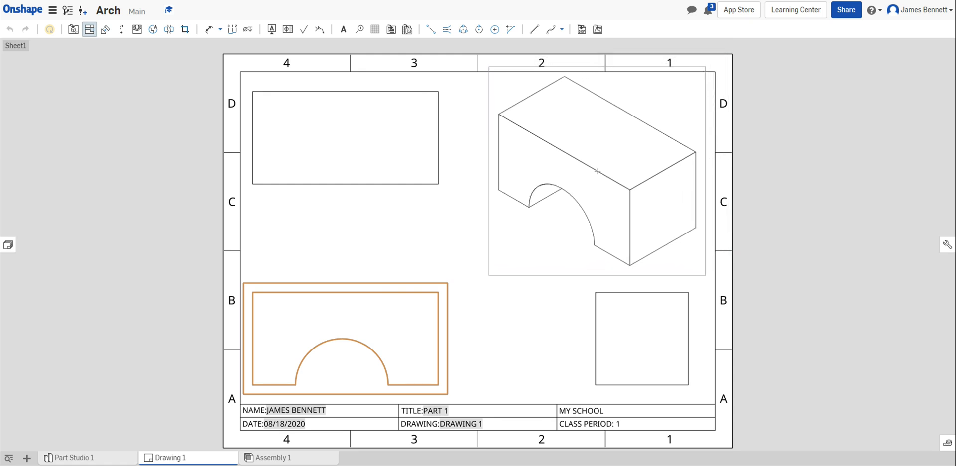
left_click(597, 172)
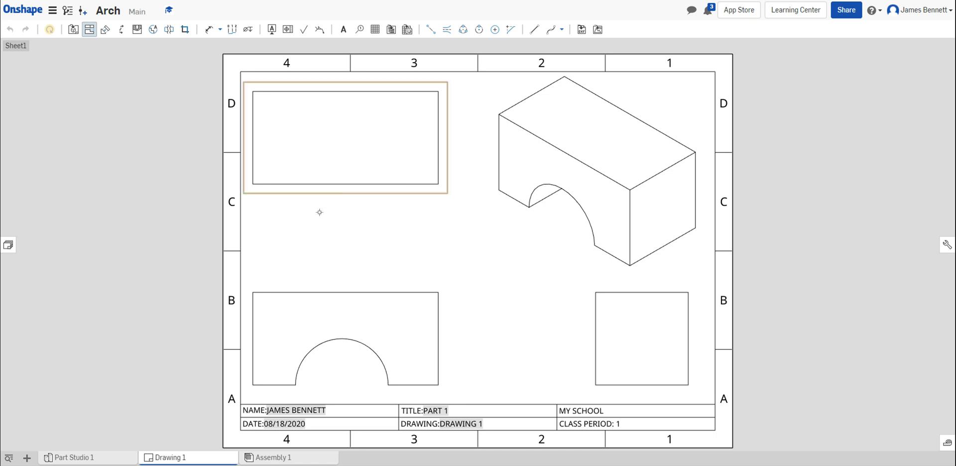
left_click(90, 31)
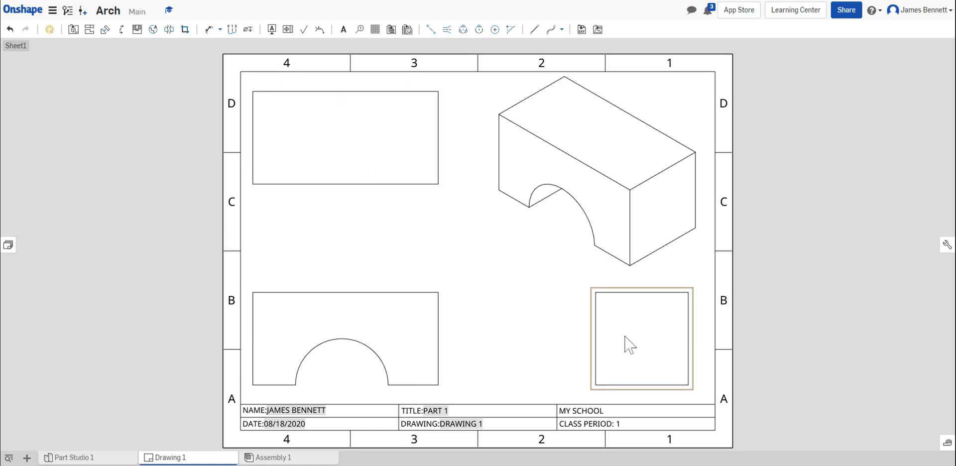
- Show hidden lines in the top view and the right side view
right_click(333, 157)
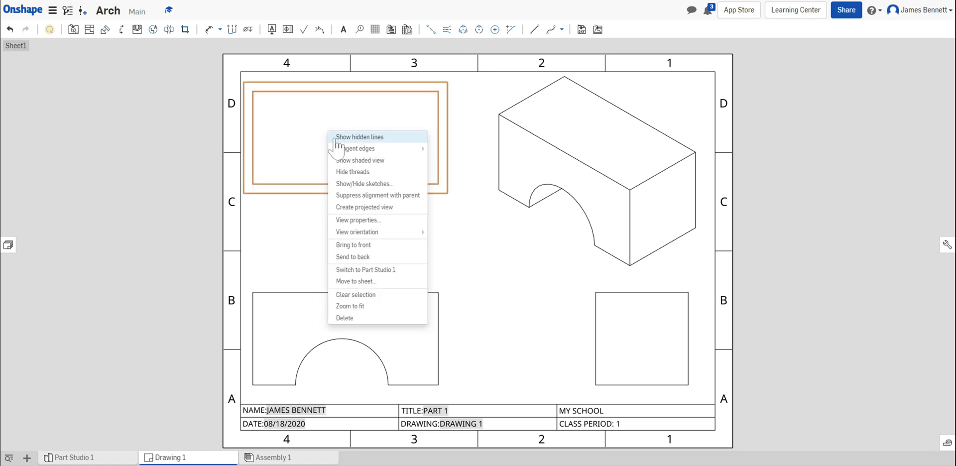
left_click(343, 139)
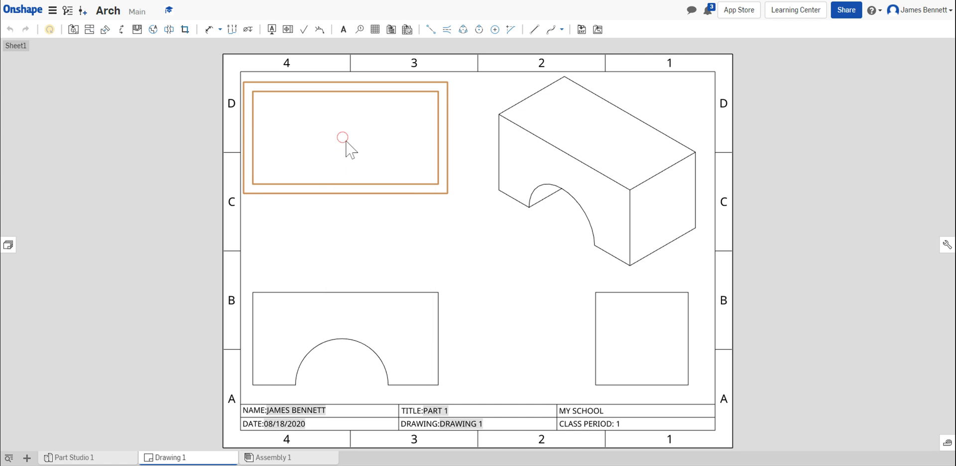
right_click(638, 334)
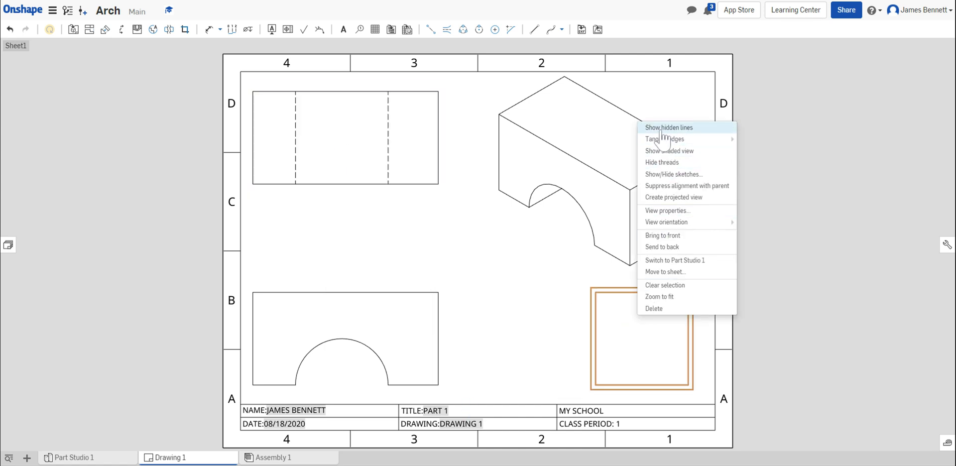
left_click(665, 128)
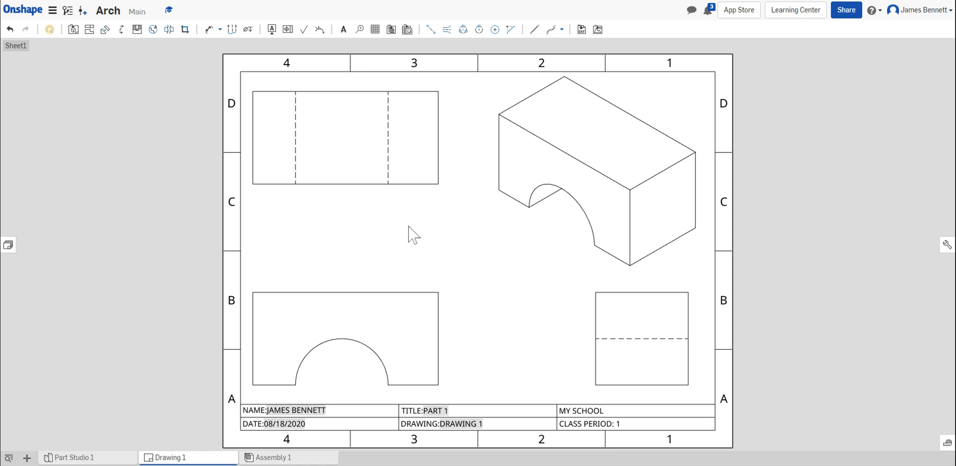
- Dimension the top view's overall width below the view and its depth to the right of it
left_click(287, 63)
left_click(209, 30)
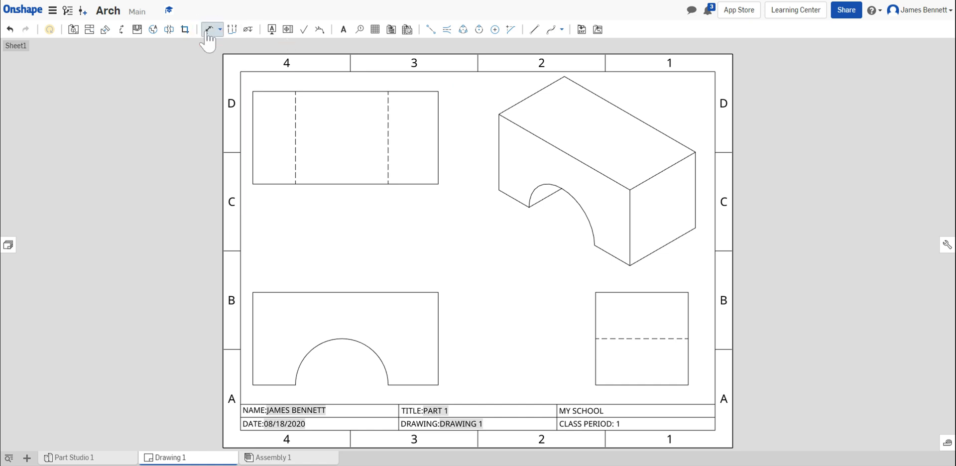
left_click(253, 133)
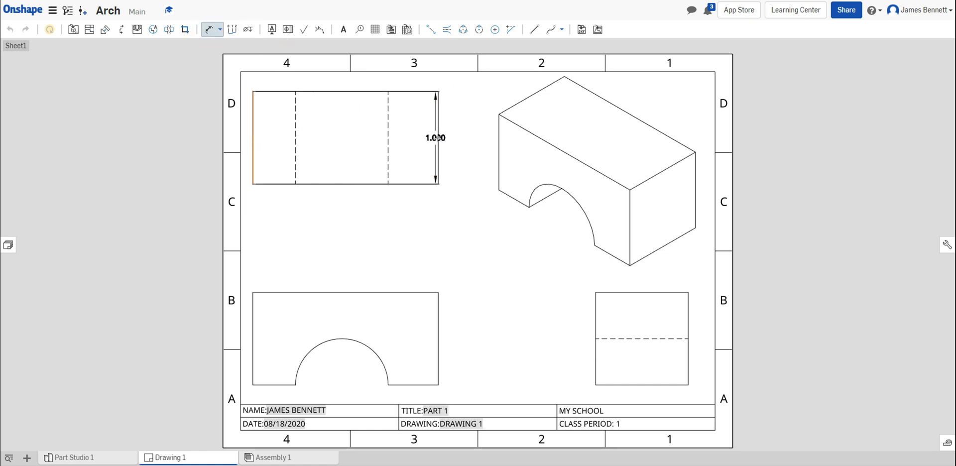
left_click(437, 137)
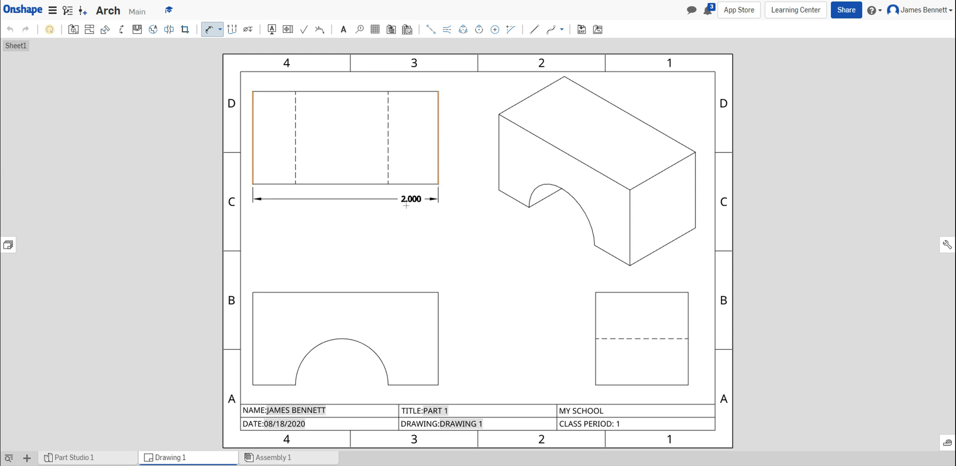
left_click(337, 207)
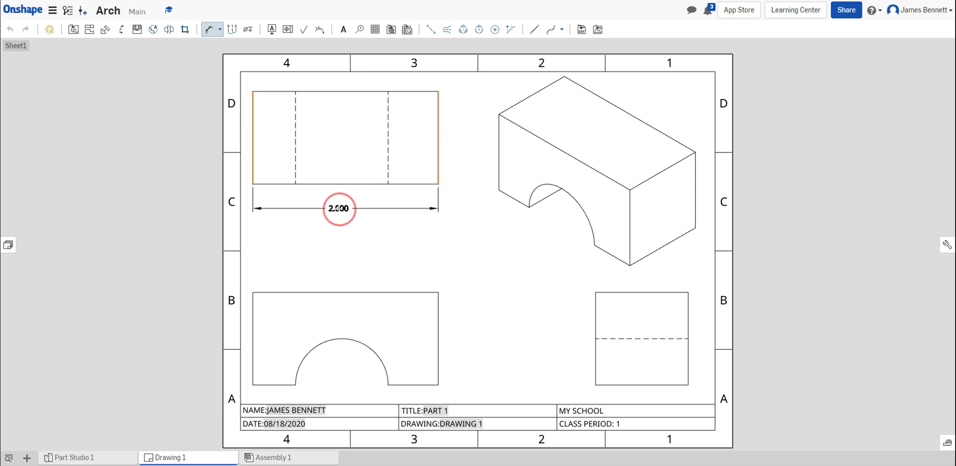
left_click(403, 187)
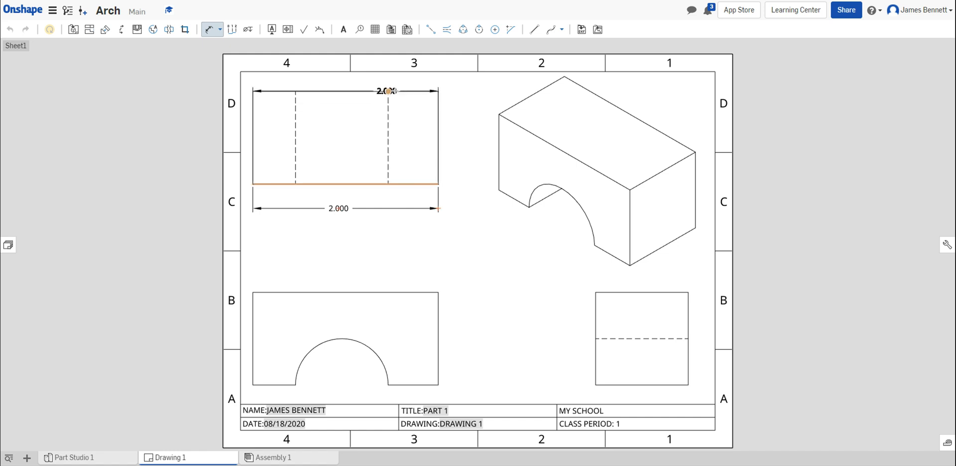
left_click(399, 91)
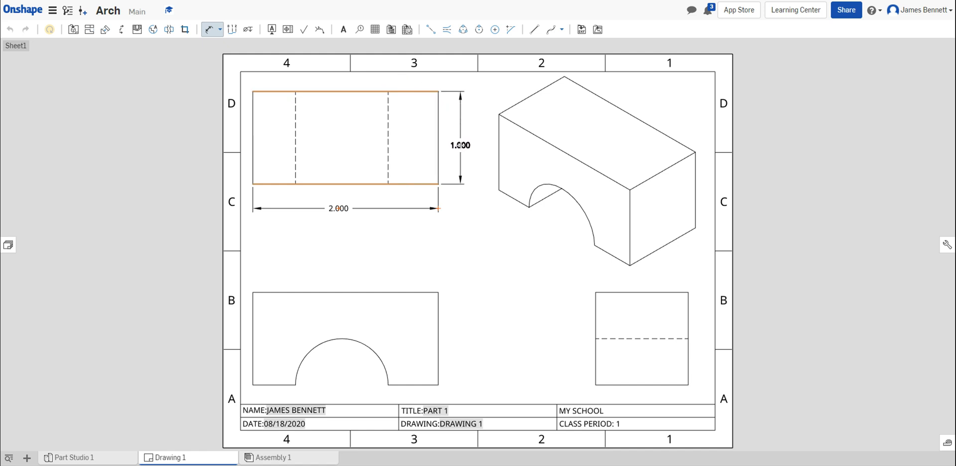
left_click(461, 138)
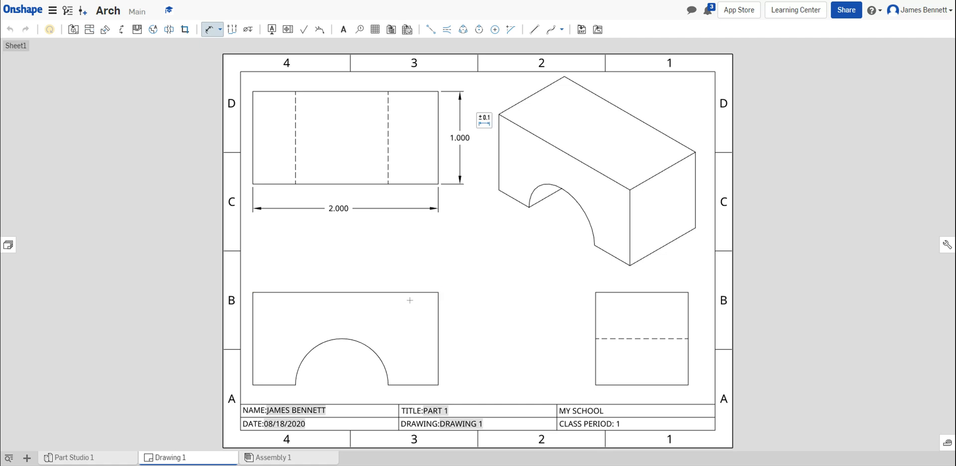
- Dimension the front view's overall height to its right and the arch's radius inside the opening at the base
left_click(413, 292)
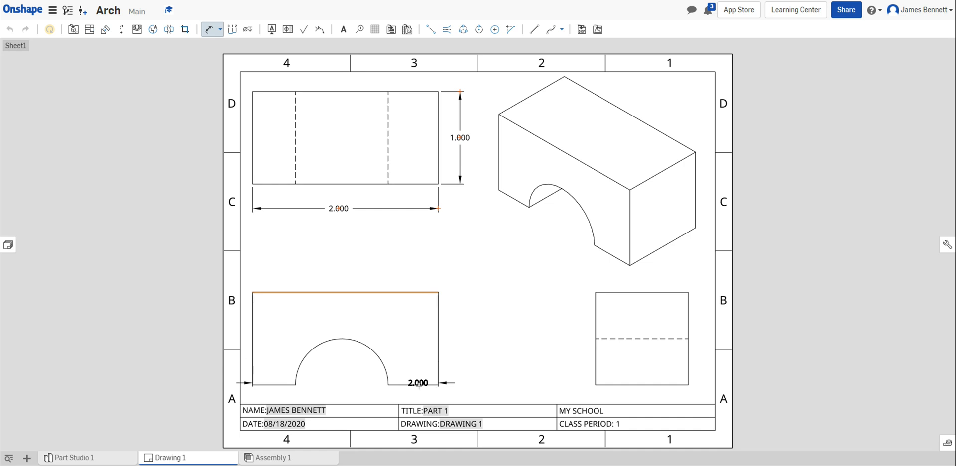
left_click(417, 386)
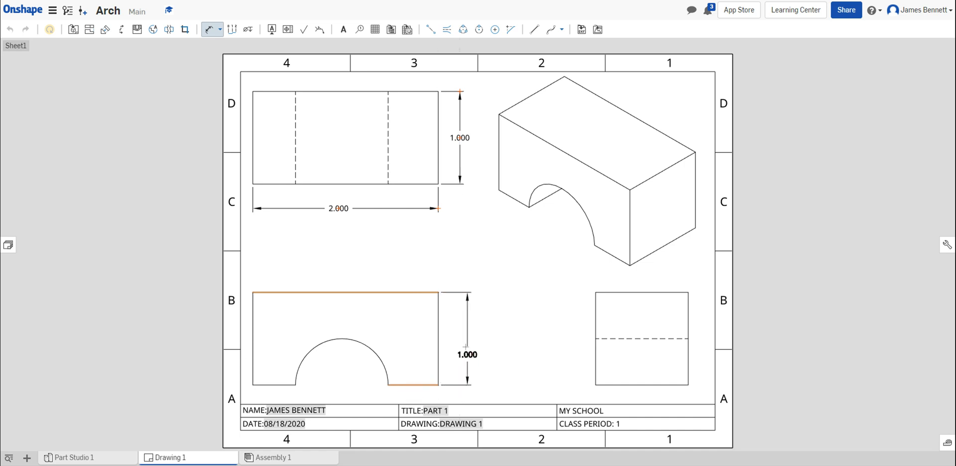
left_click(462, 337)
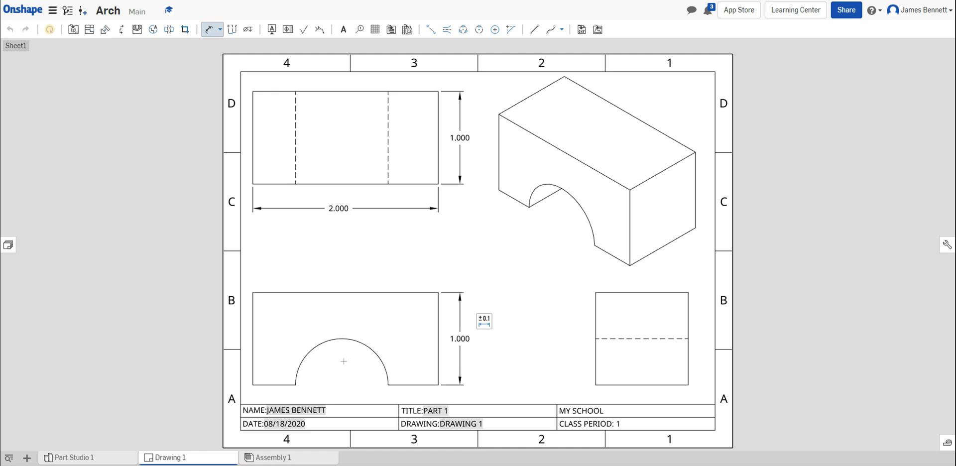
left_click(312, 348)
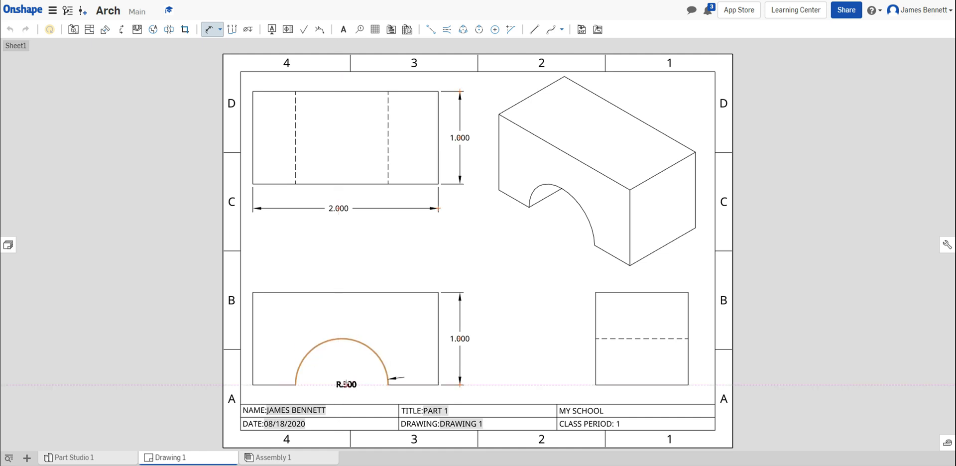
left_click(346, 382)
left_click(338, 384)
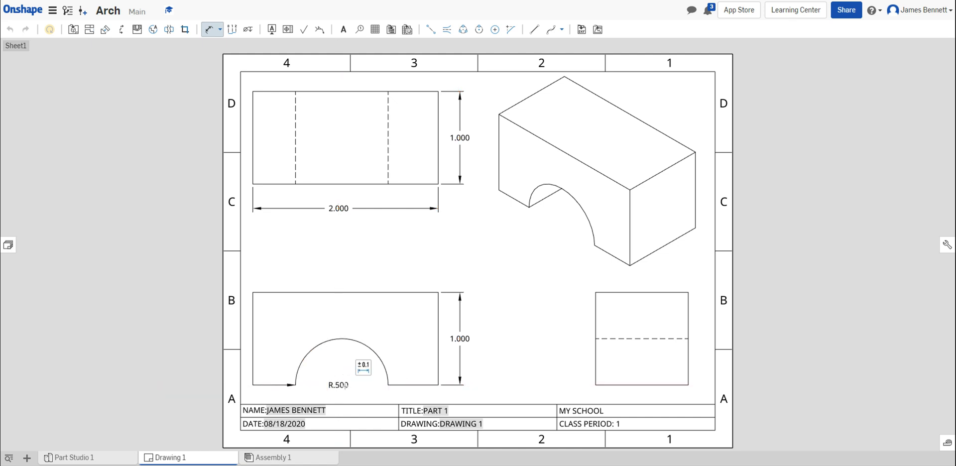